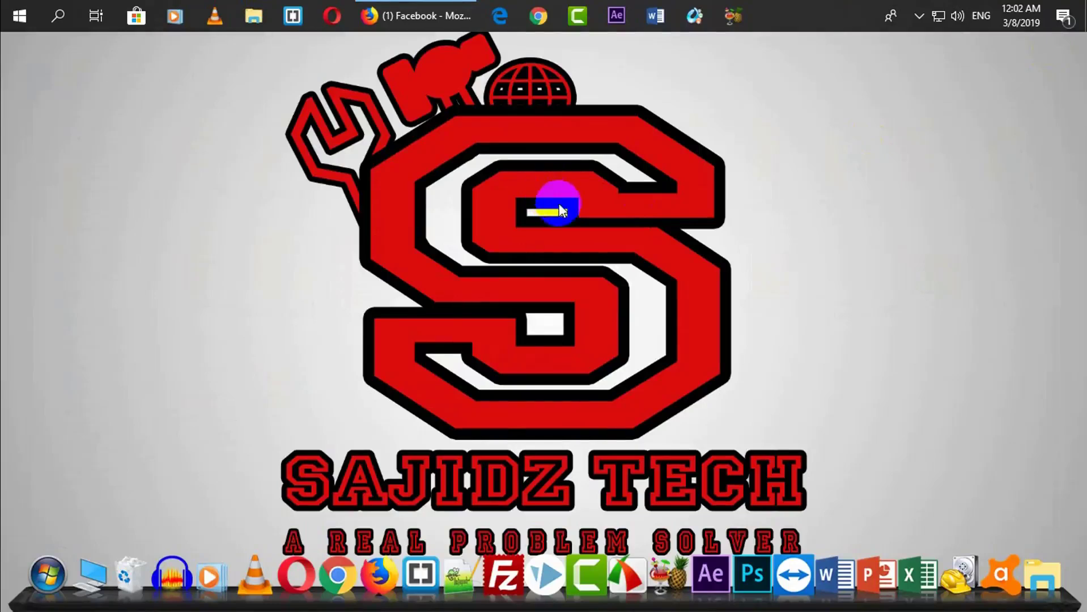
Step: Open File Explorer and go to the others (E:) drive under This PC
left_click(269, 16)
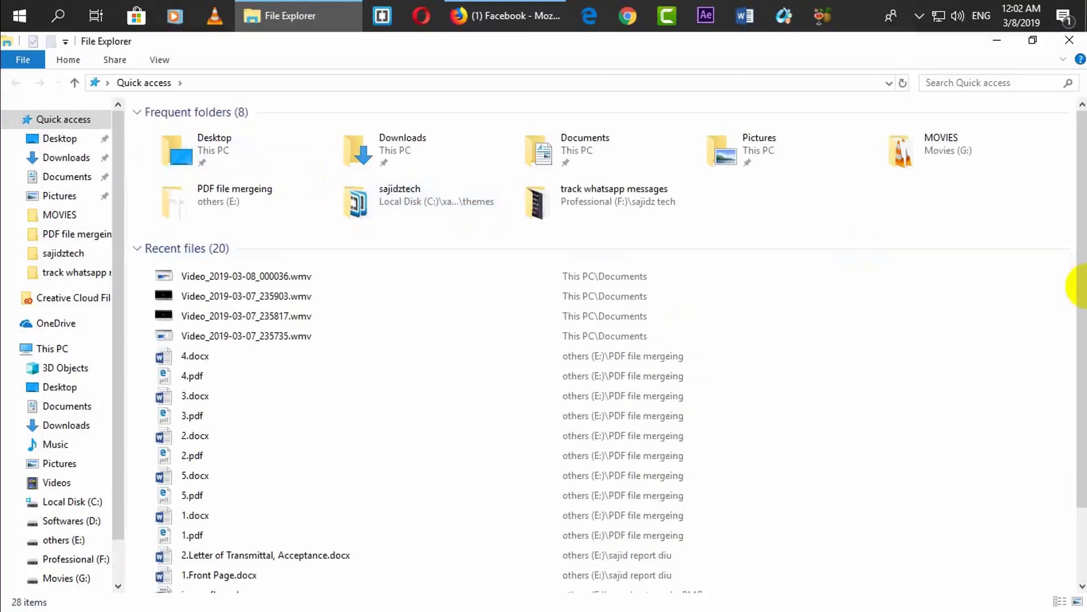
left_click_drag(1081, 195, 1083, 267)
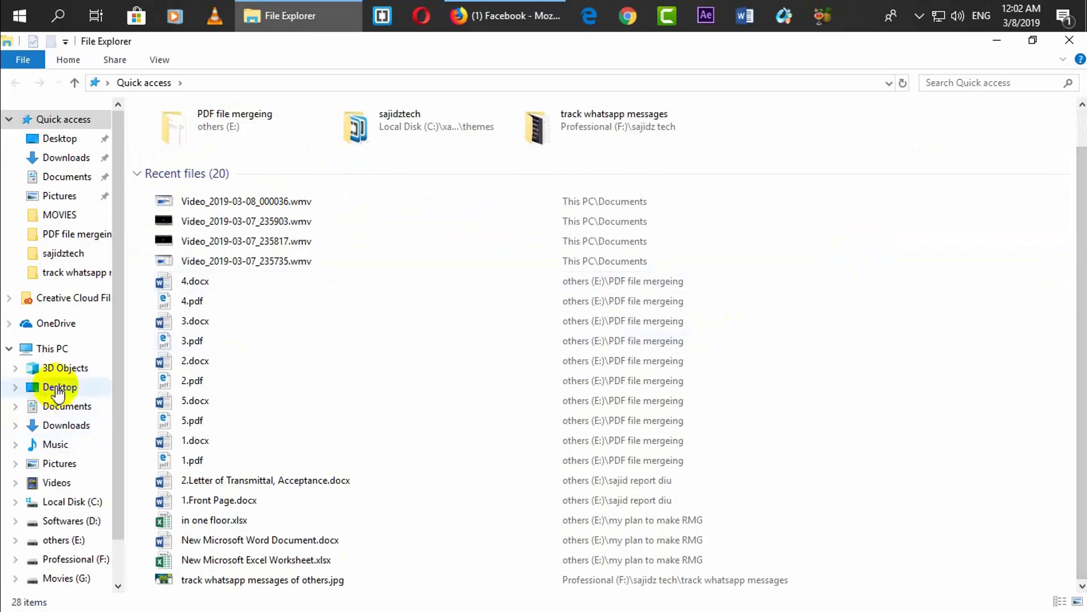
mouse_move(64, 540)
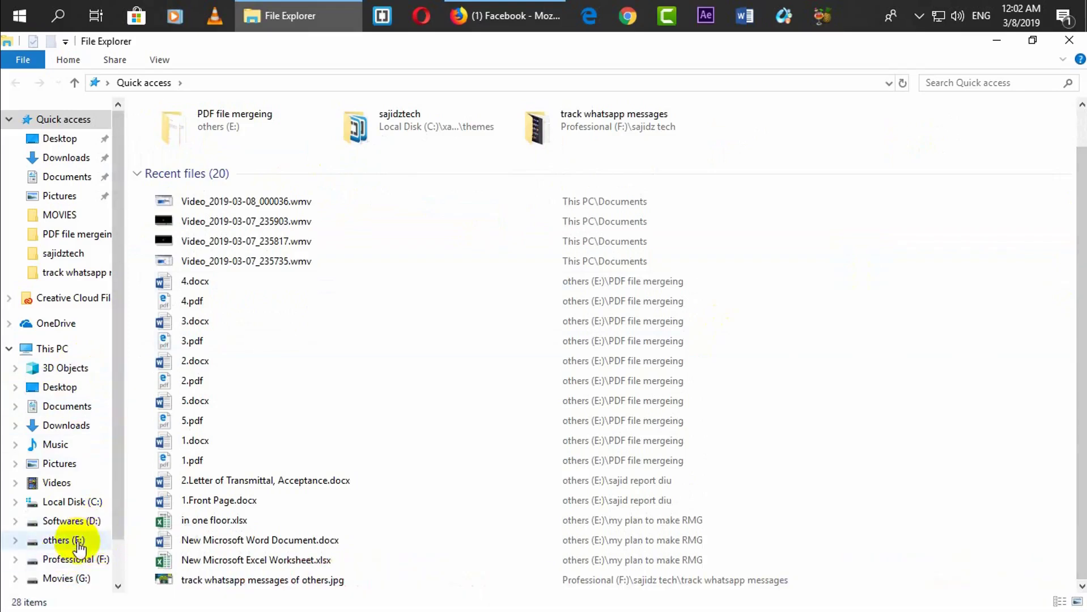
left_click(63, 540)
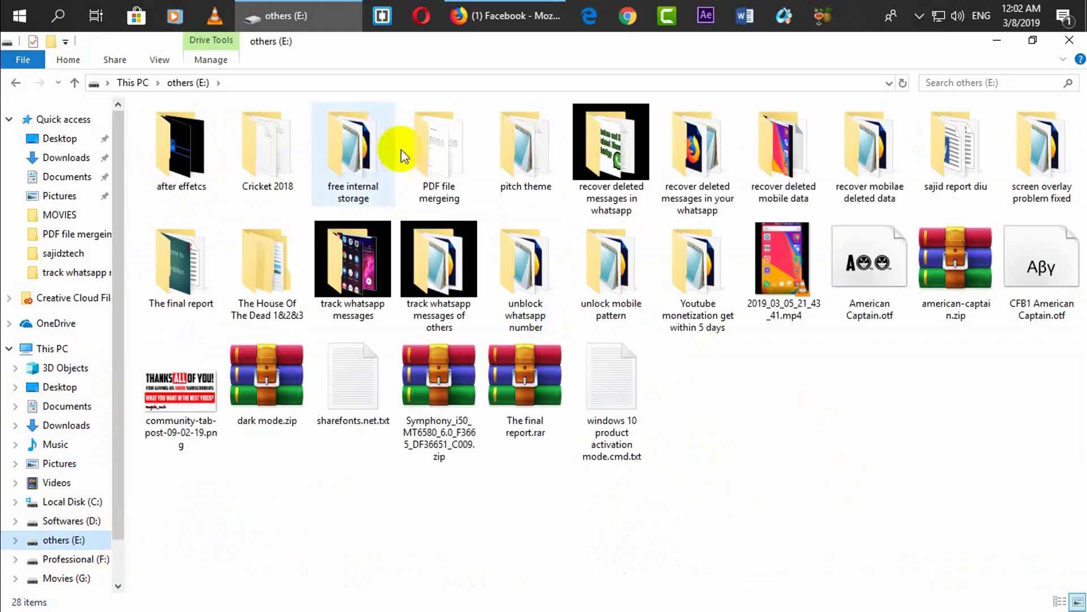
Step: Open the PDF file mergeing folder and check the sizes of 1.pdf, 2.pdf and 5.pdf
double_click(420, 149)
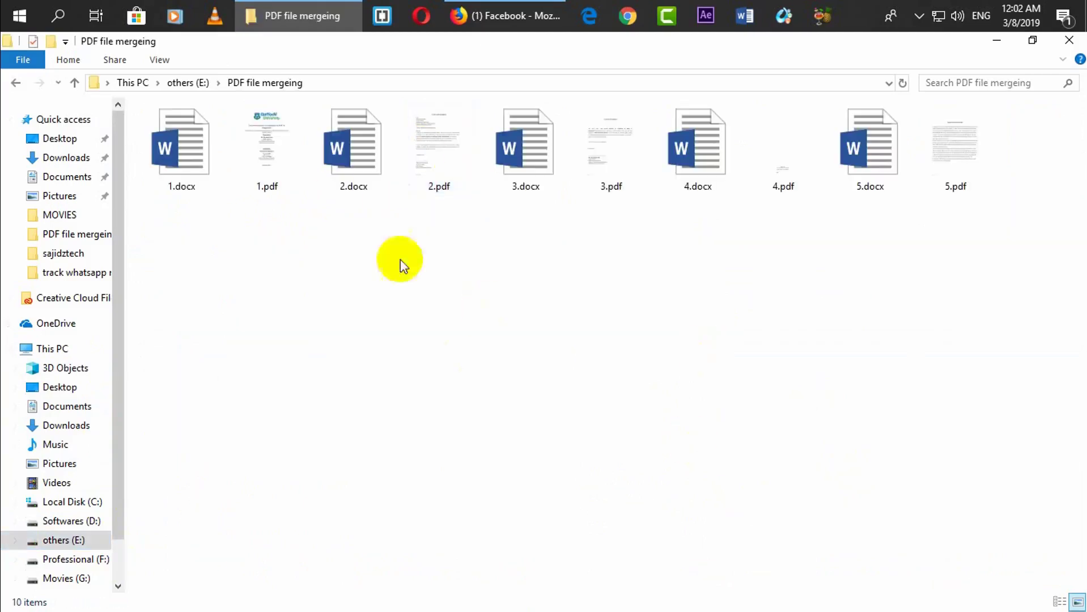
mouse_move(267, 148)
left_click(279, 158)
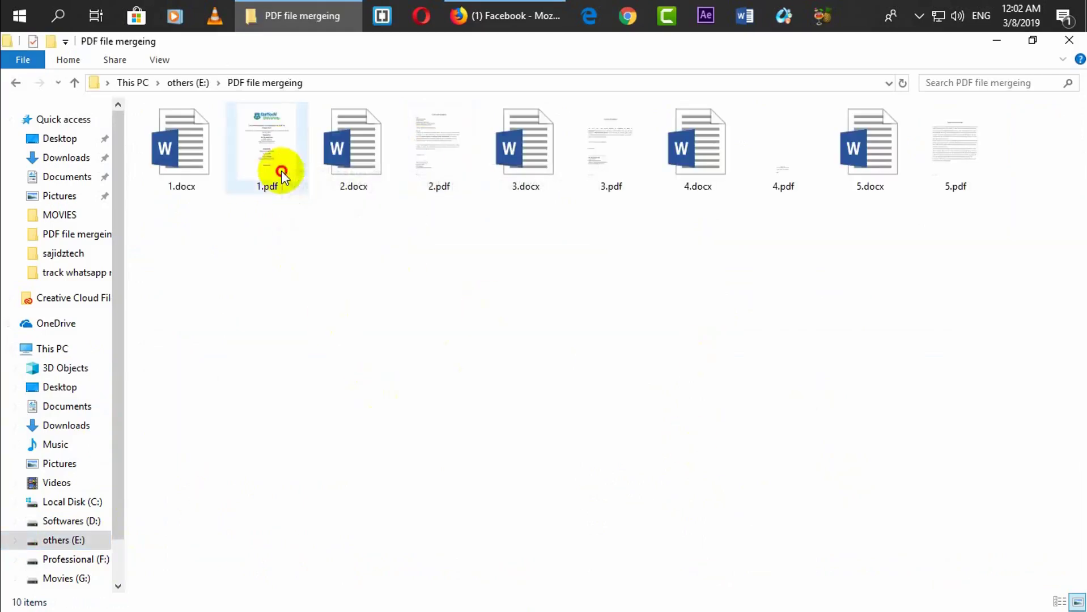
left_click(453, 155)
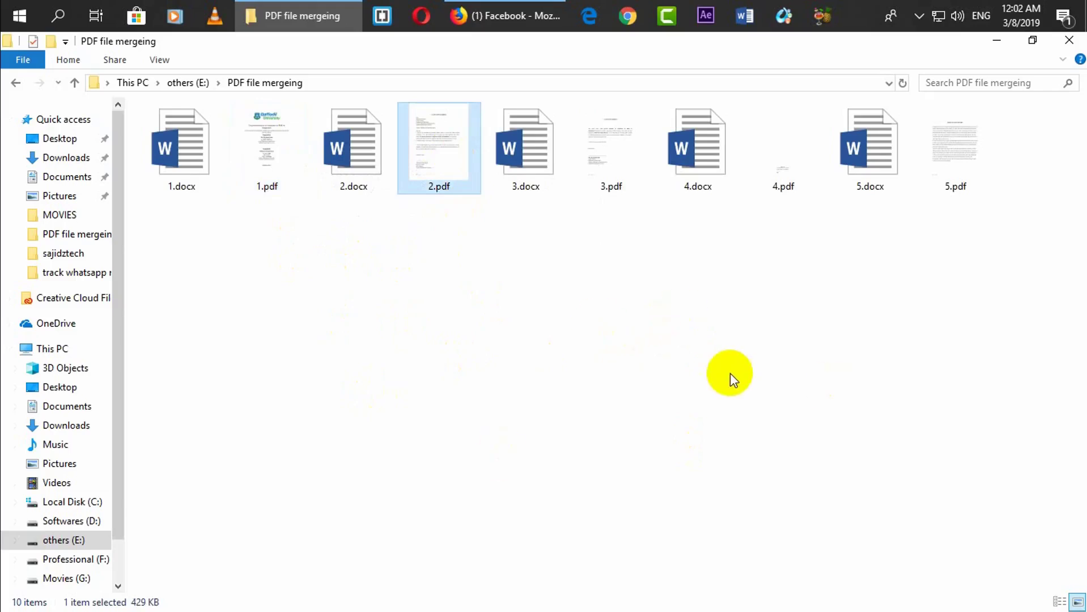
left_click(944, 170)
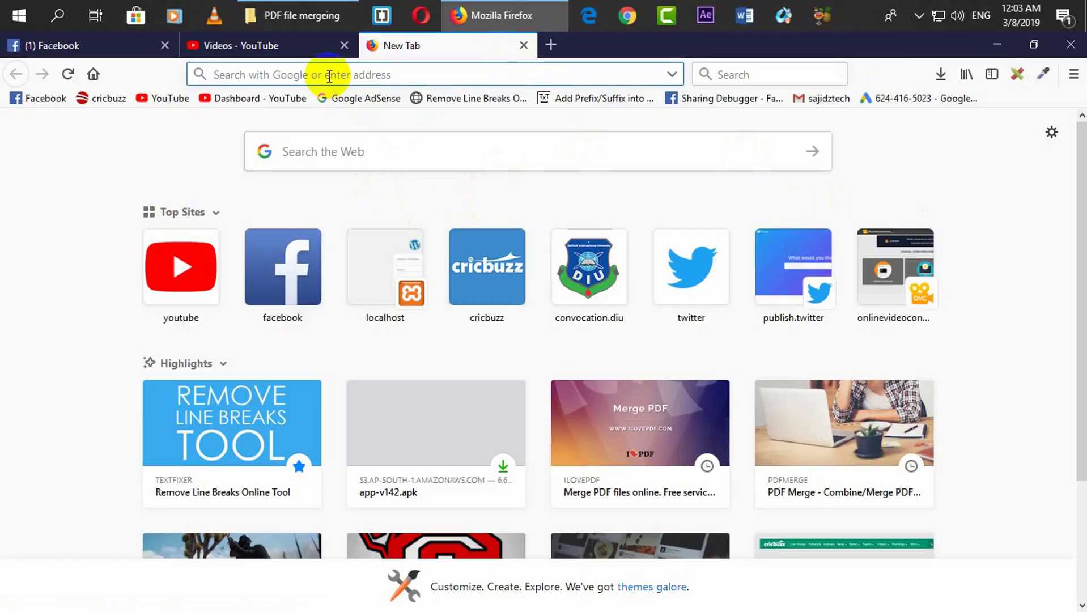
type("w")
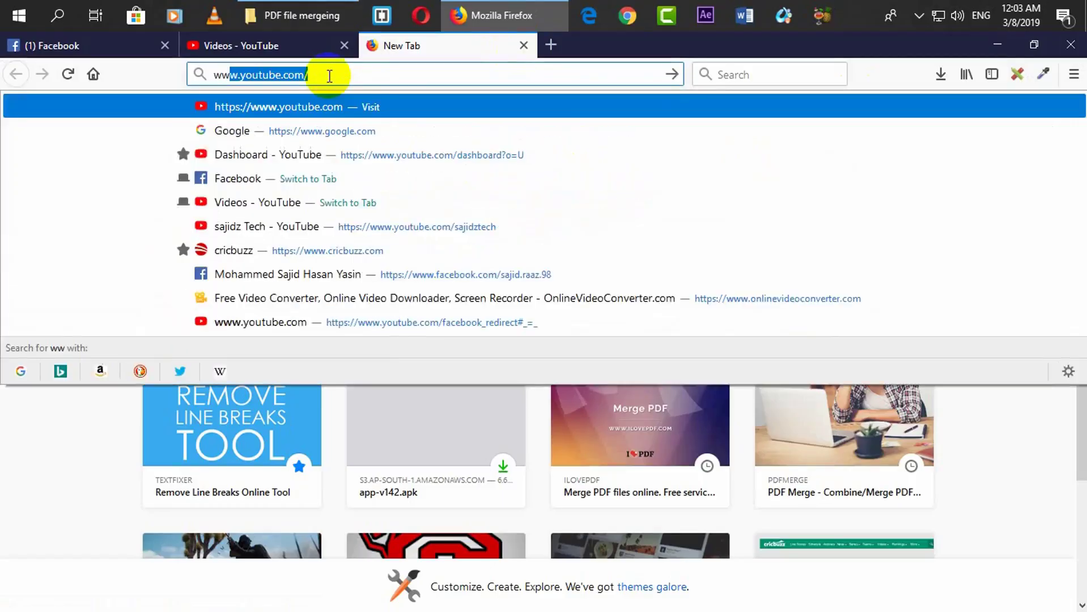
type("w.")
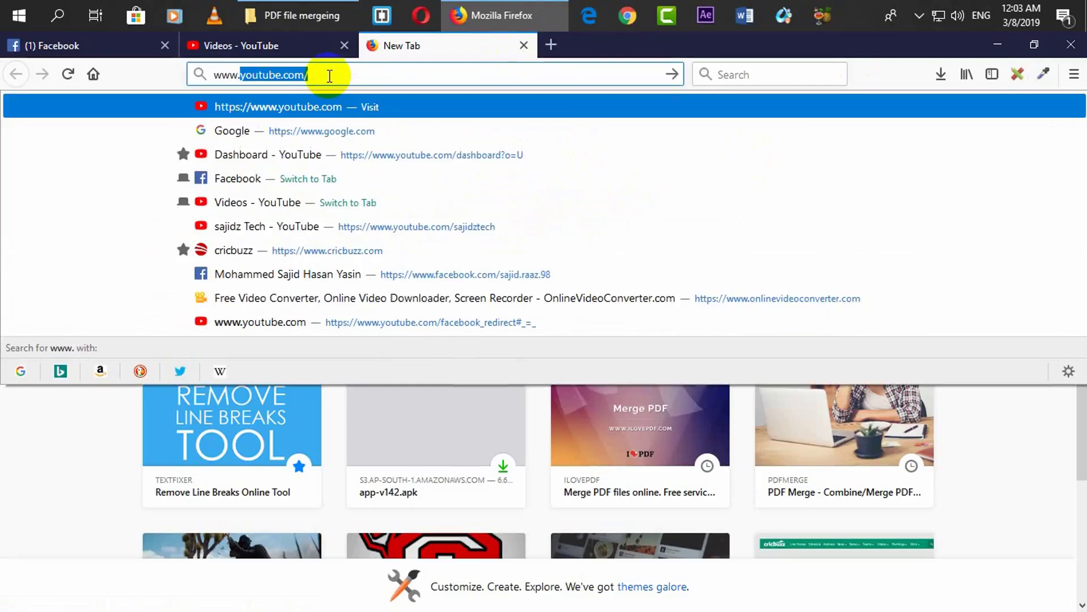
type("i")
Step: Enter the iLovePDF address in Firefox to load the Merge PDF files page
key("Return")
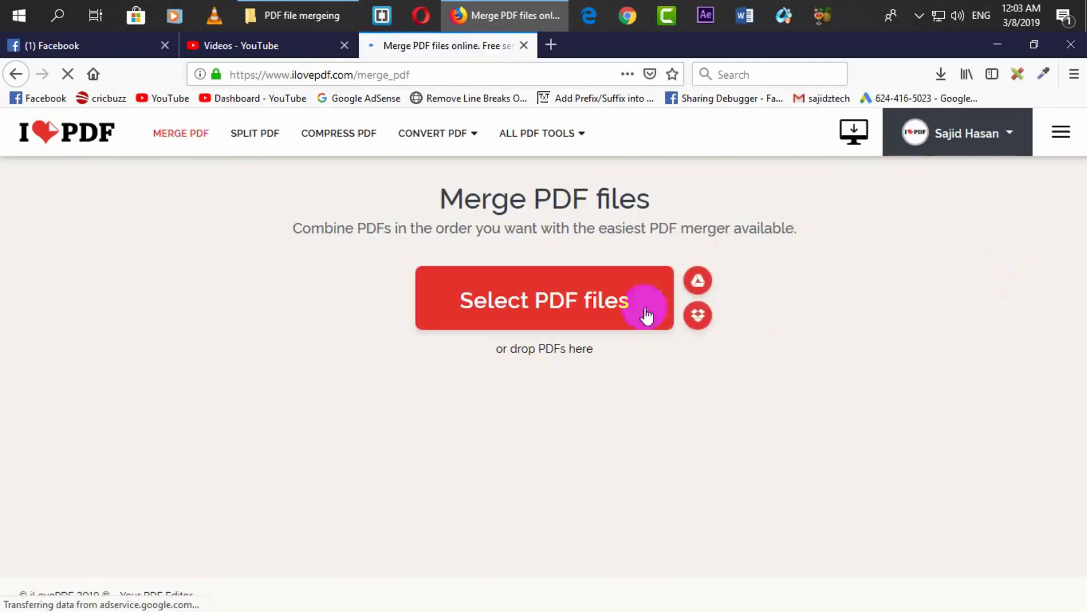
Step: Upload 1.pdf through 5.pdf together through the File Upload dialog
left_click(585, 318)
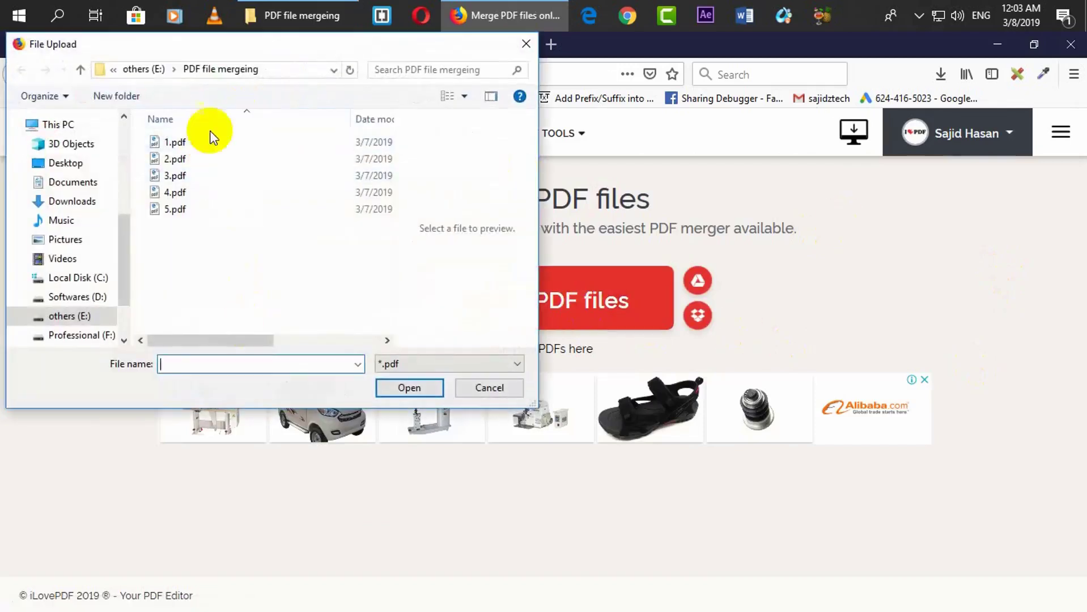
mouse_move(68, 221)
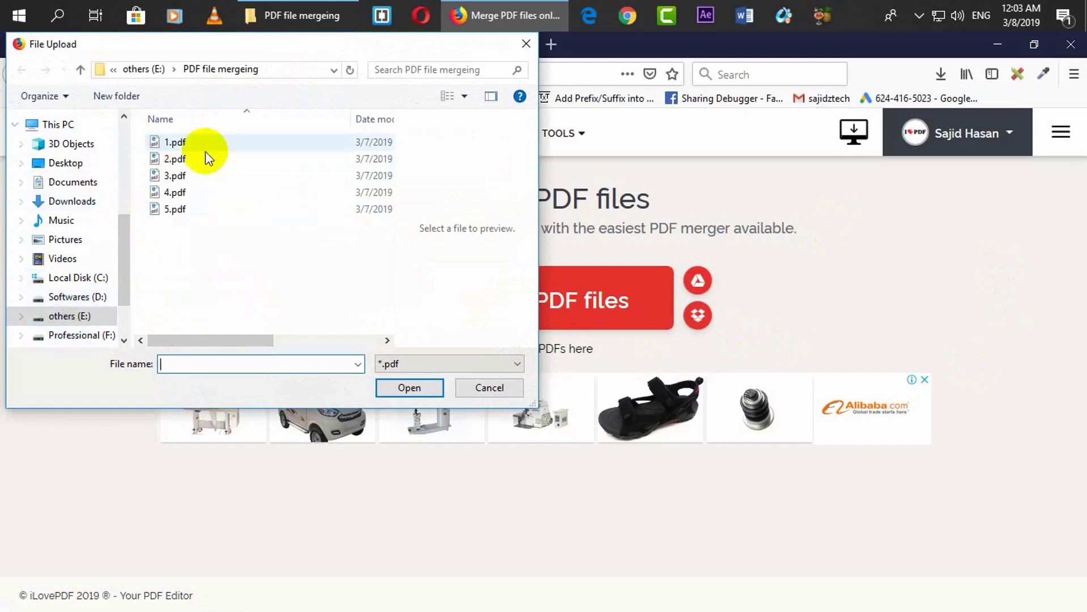
left_click_drag(174, 257, 192, 148)
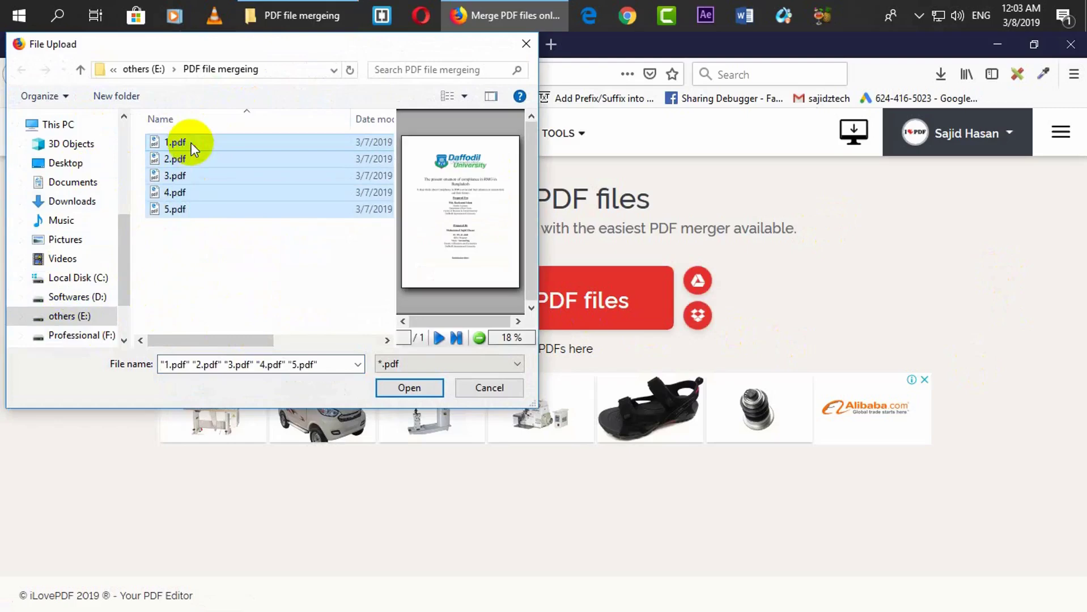
left_click(400, 386)
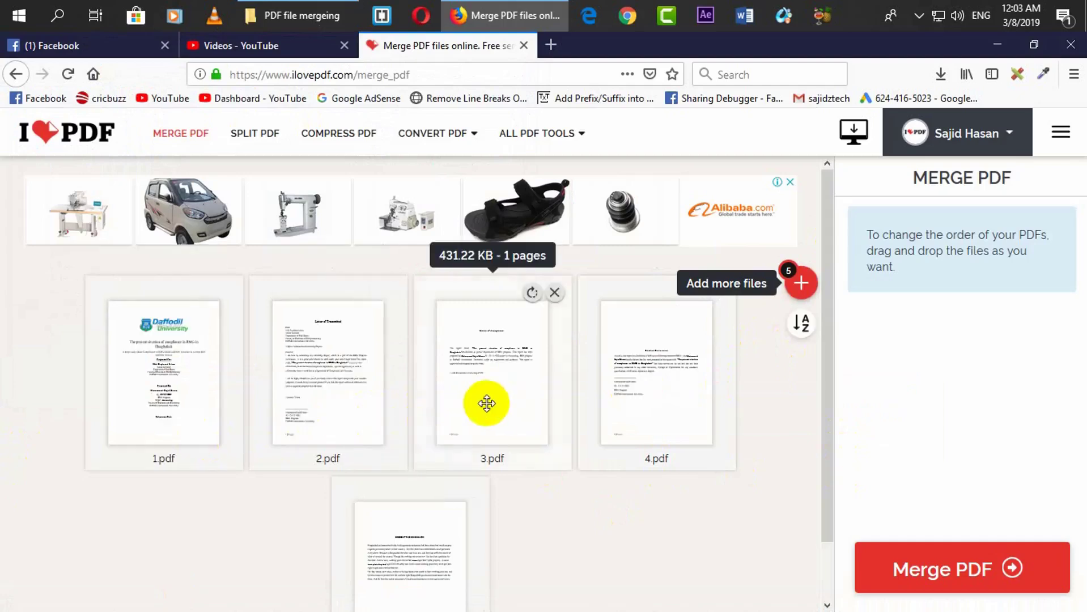
mouse_move(801, 283)
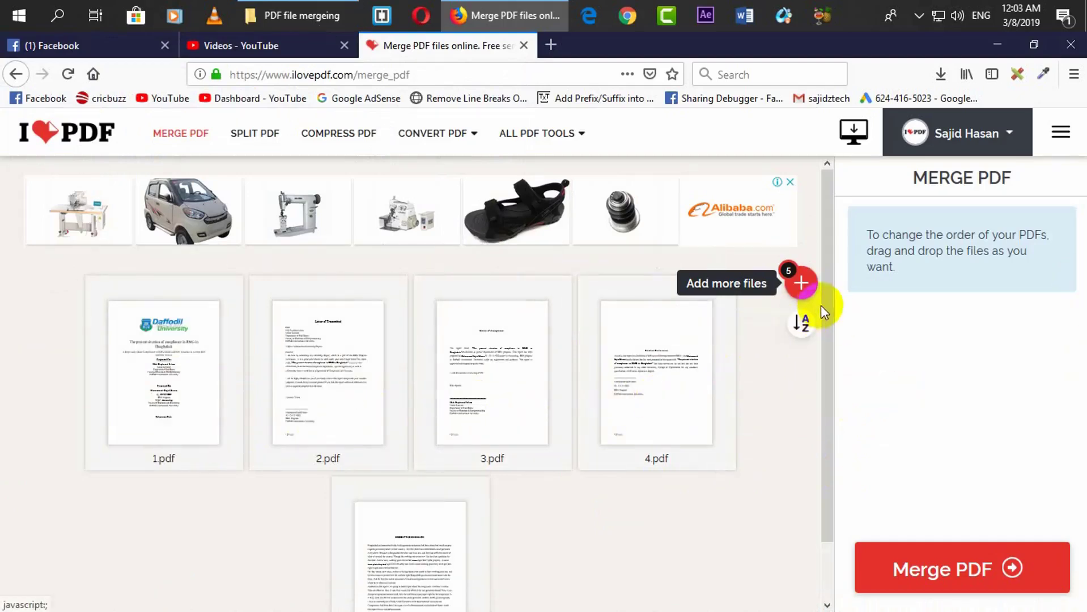
scroll(817, 382, "down", 1)
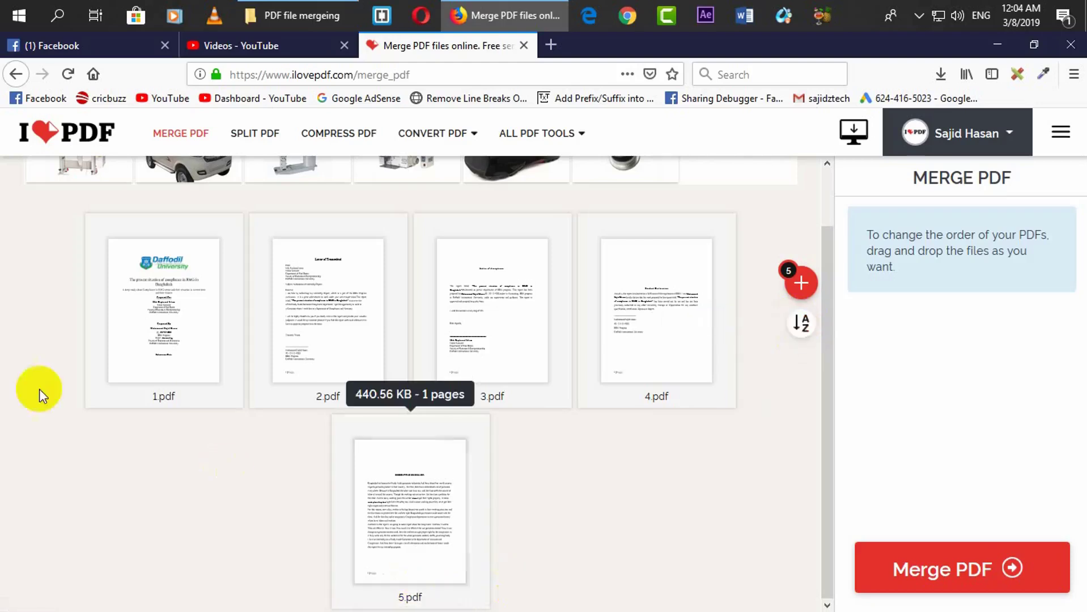
Step: Toggle the name sort between 5-to-1 and 1-to-5, ending in 1-to-5 order
left_click(803, 326)
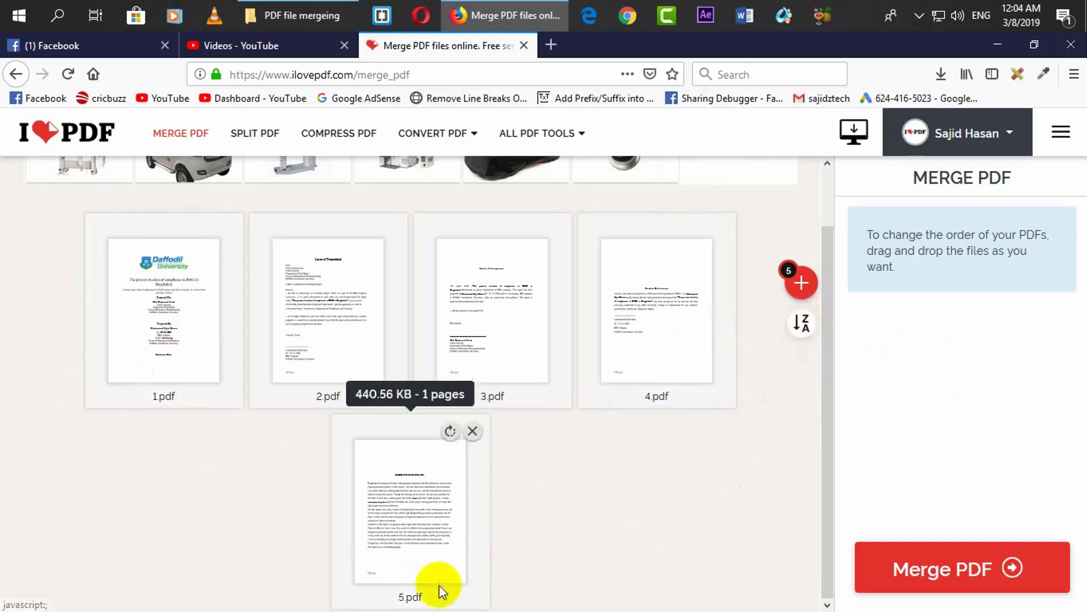
left_click(809, 328)
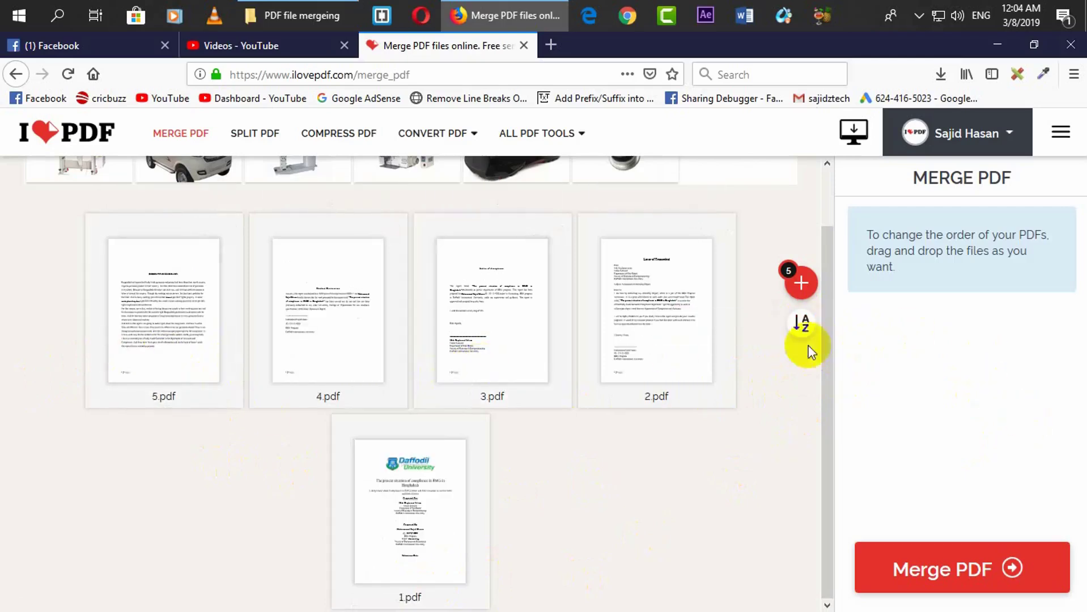
left_click(804, 325)
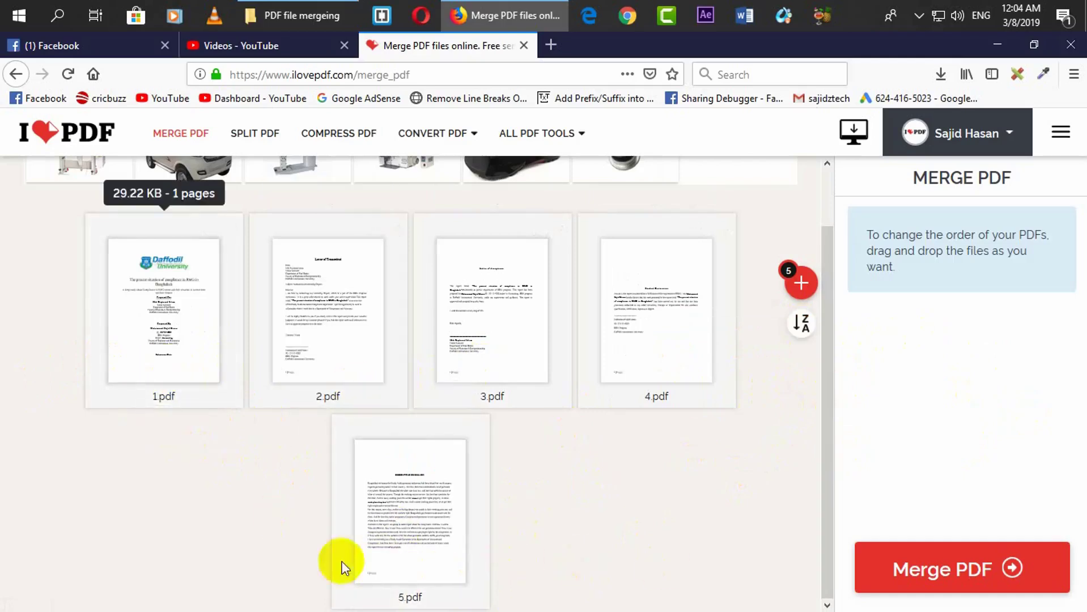
left_click(802, 324)
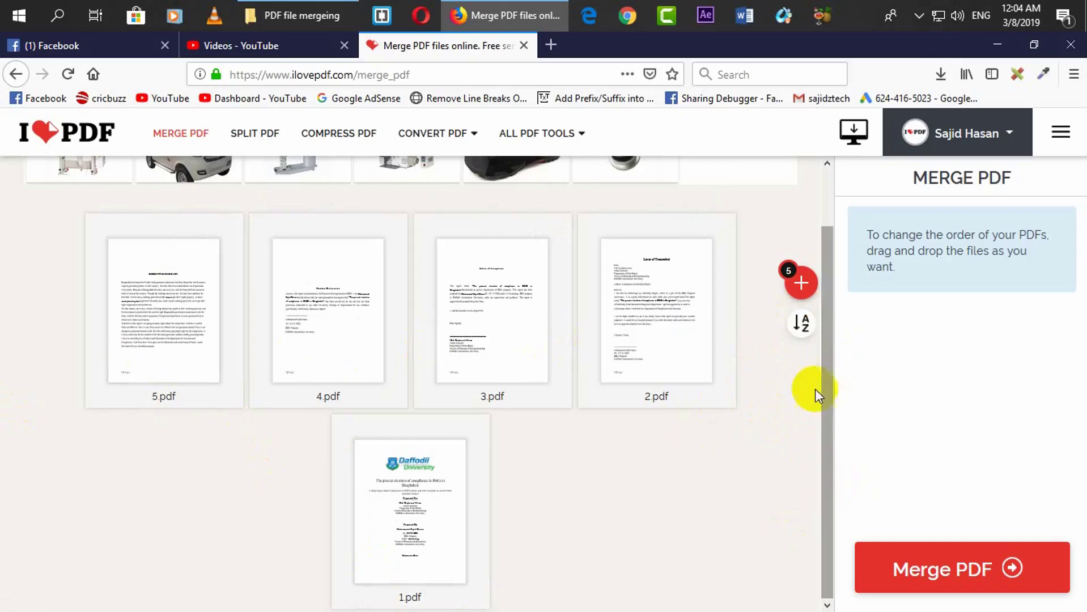
left_click(801, 323)
Step: Drag 3.pdf to second place and back to third, then start the merge
left_click_drag(484, 328, 378, 335)
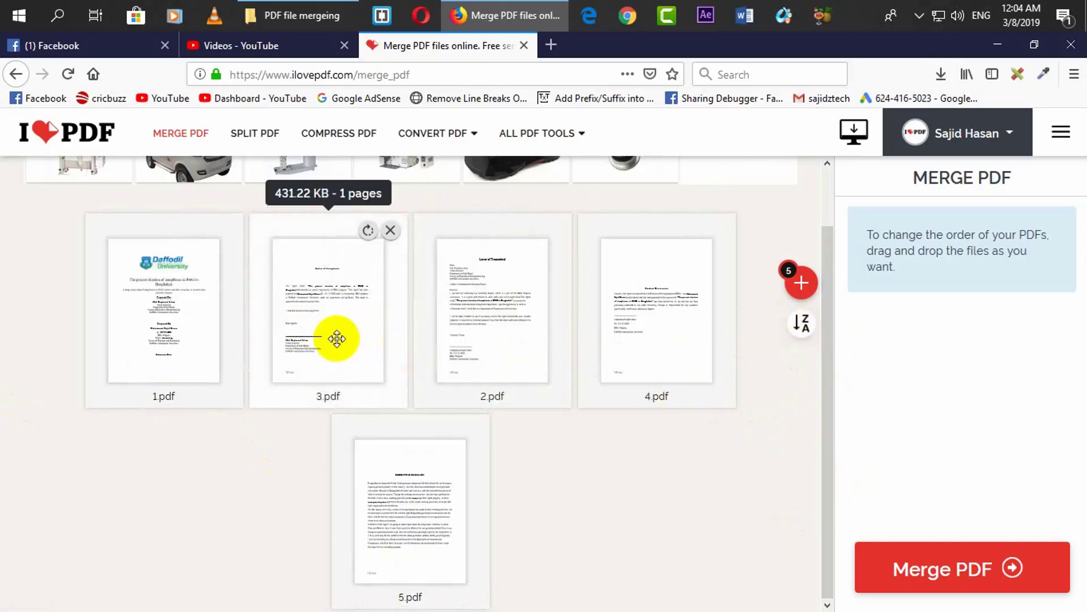
left_click_drag(337, 339, 526, 343)
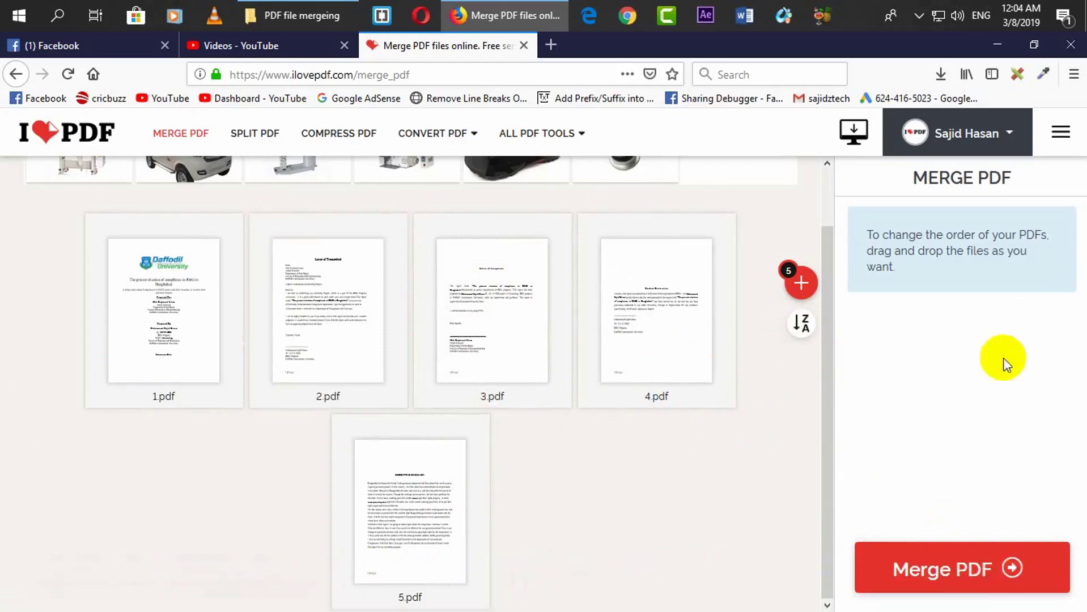
left_click(993, 583)
Step: Merge the five PDFs and save ilovepdf_merged.pdf to disk
left_click(951, 570)
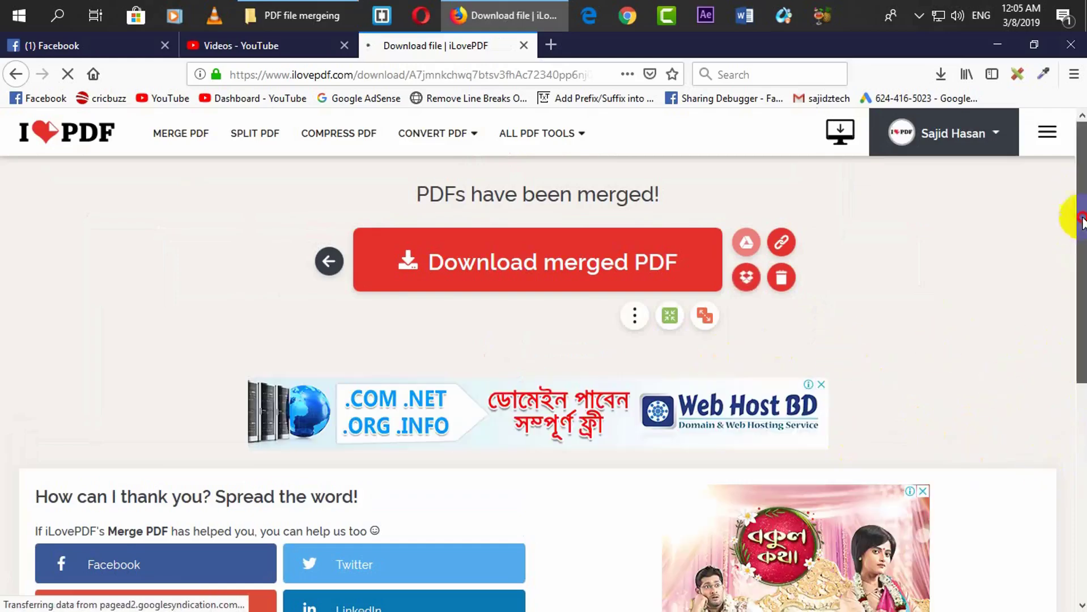
mouse_move(1079, 219)
left_mouse_down()
mouse_move(1078, 280)
mouse_move(1080, 188)
left_mouse_up()
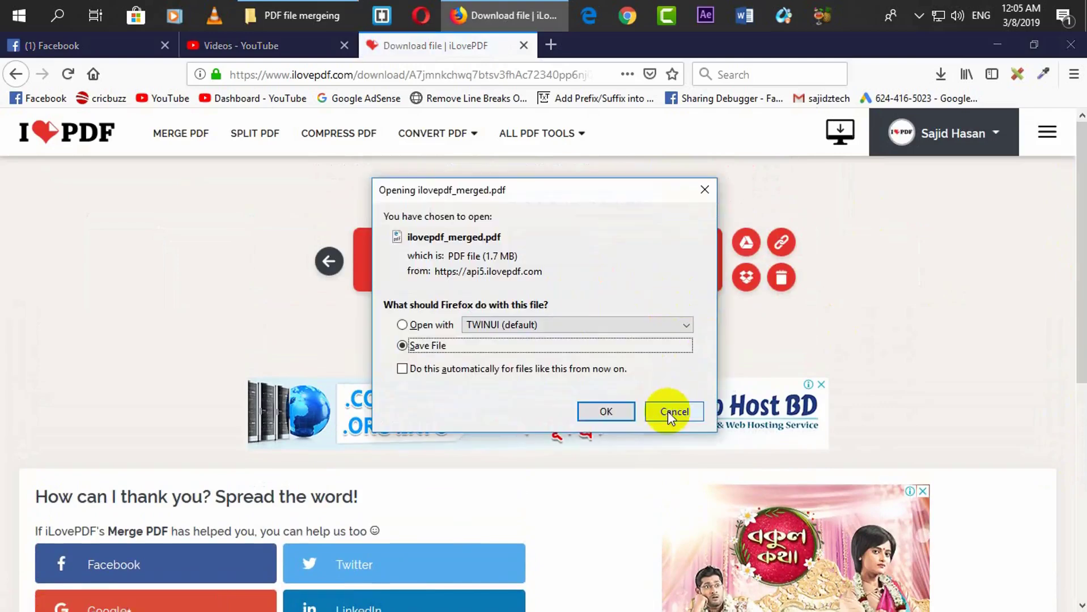
left_click(669, 413)
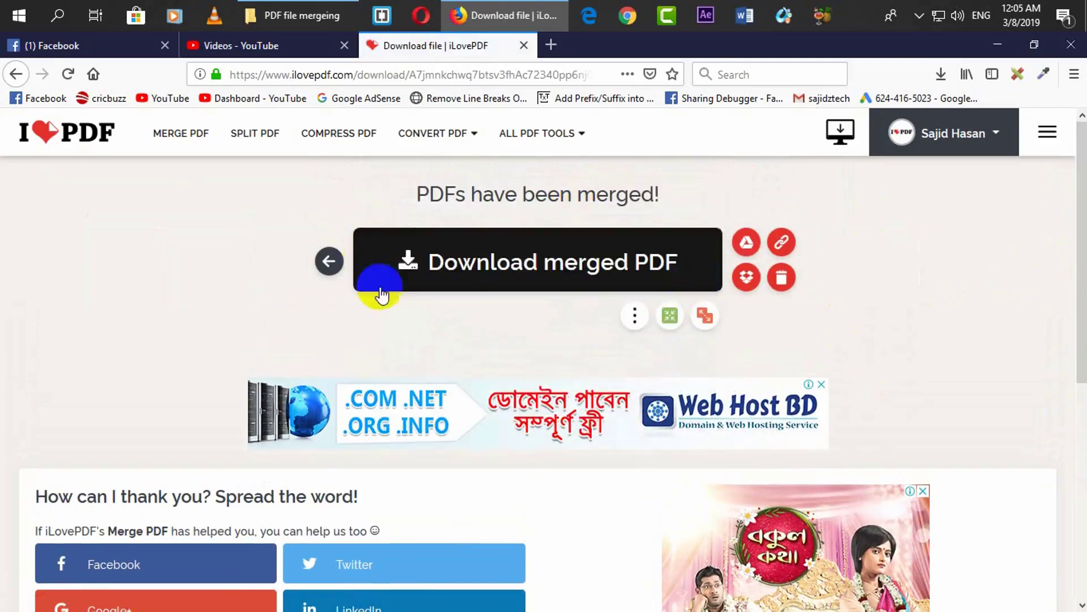
left_click(615, 266)
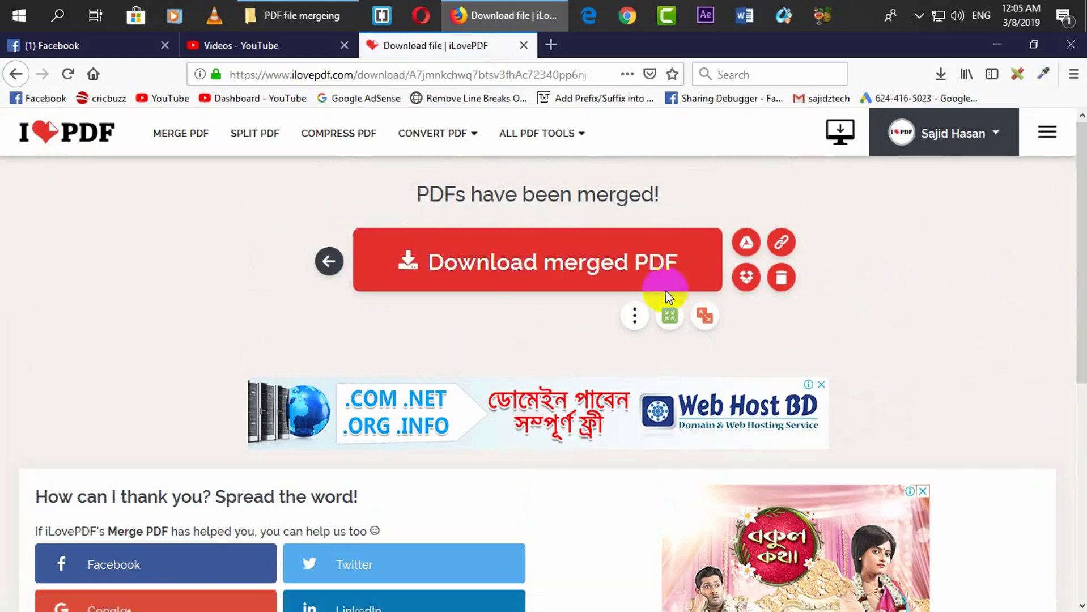
left_click(551, 279)
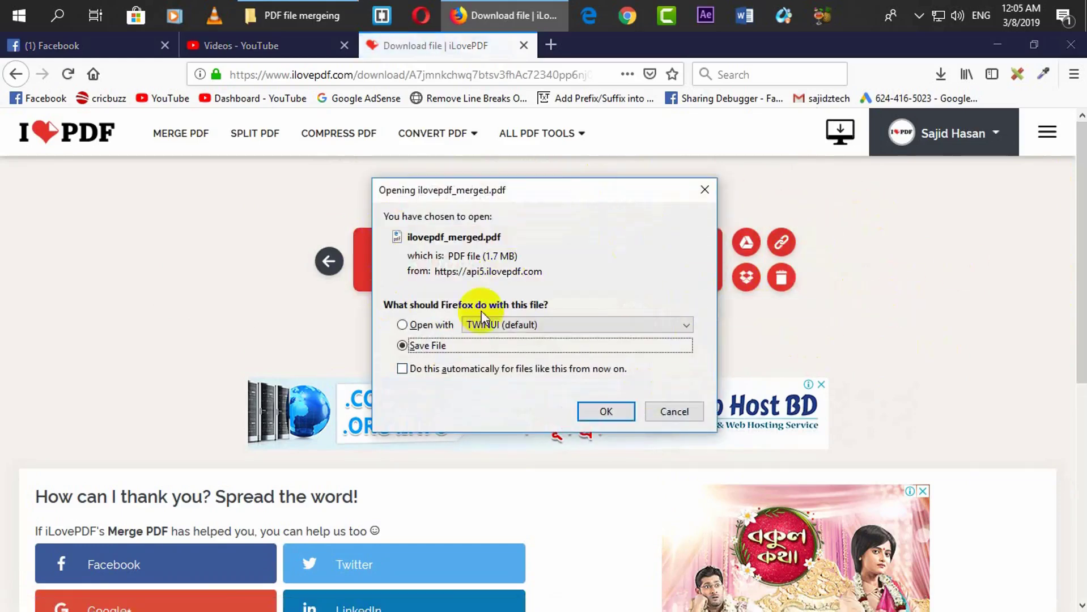
left_click(606, 412)
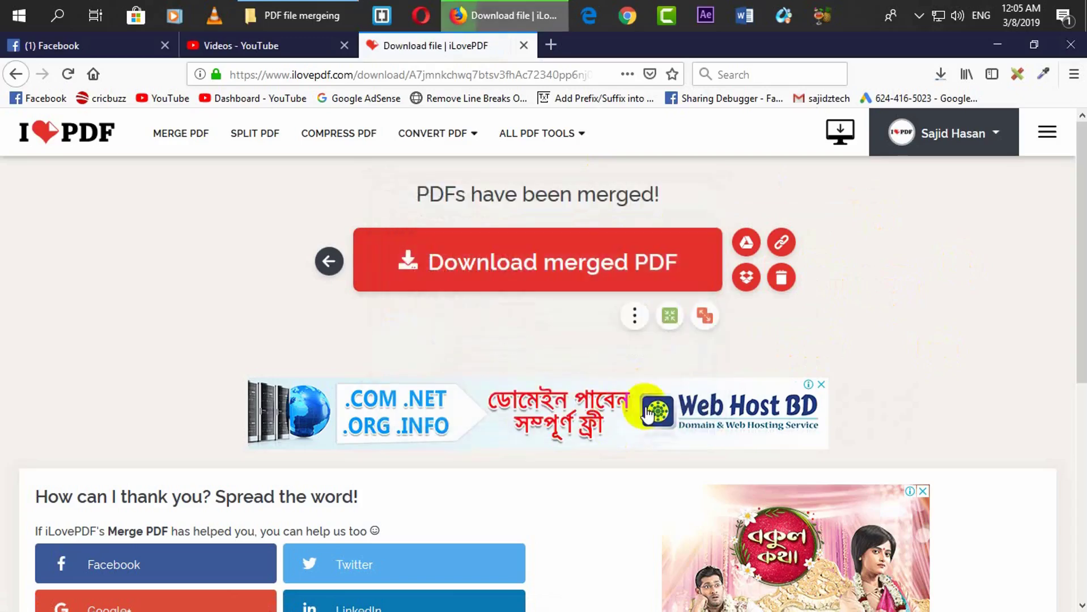
Step: Open ilovepdf_merged.pdf from its Downloads folder via the downloads list
left_click(940, 74)
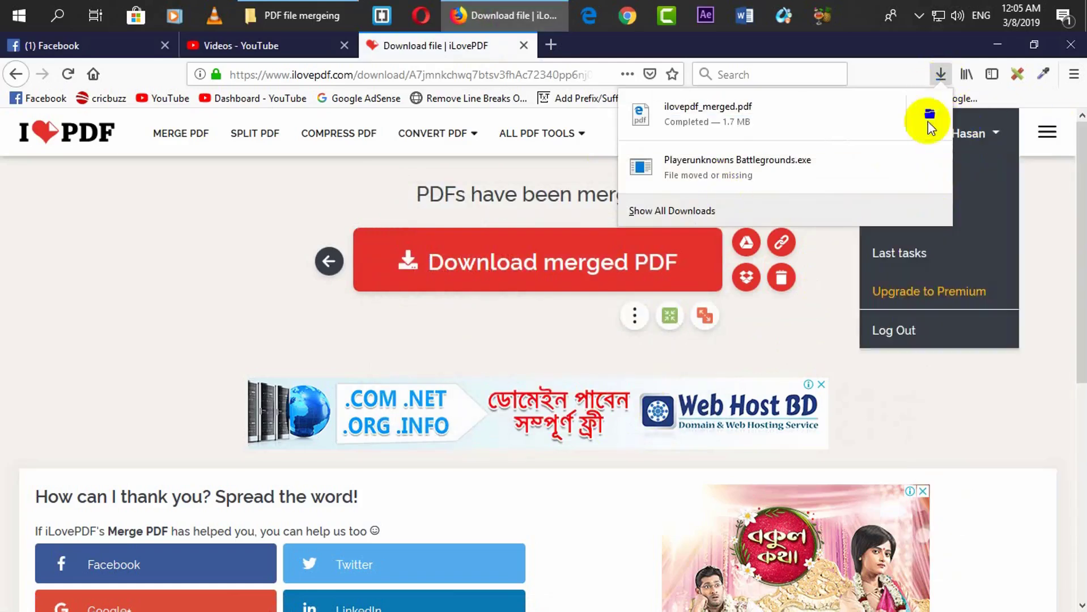
left_click(929, 117)
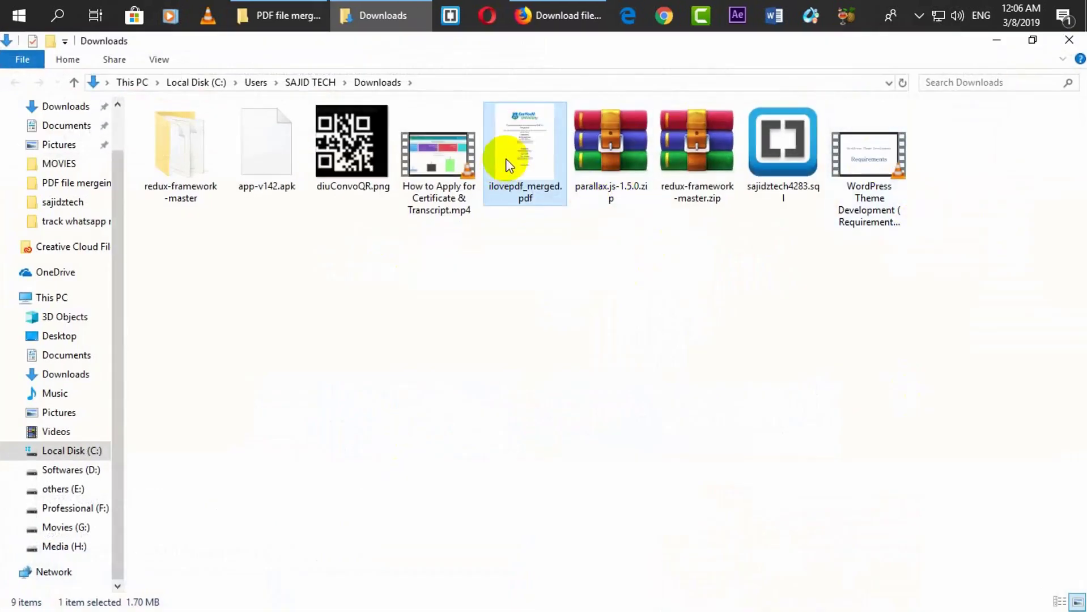
double_click(507, 164)
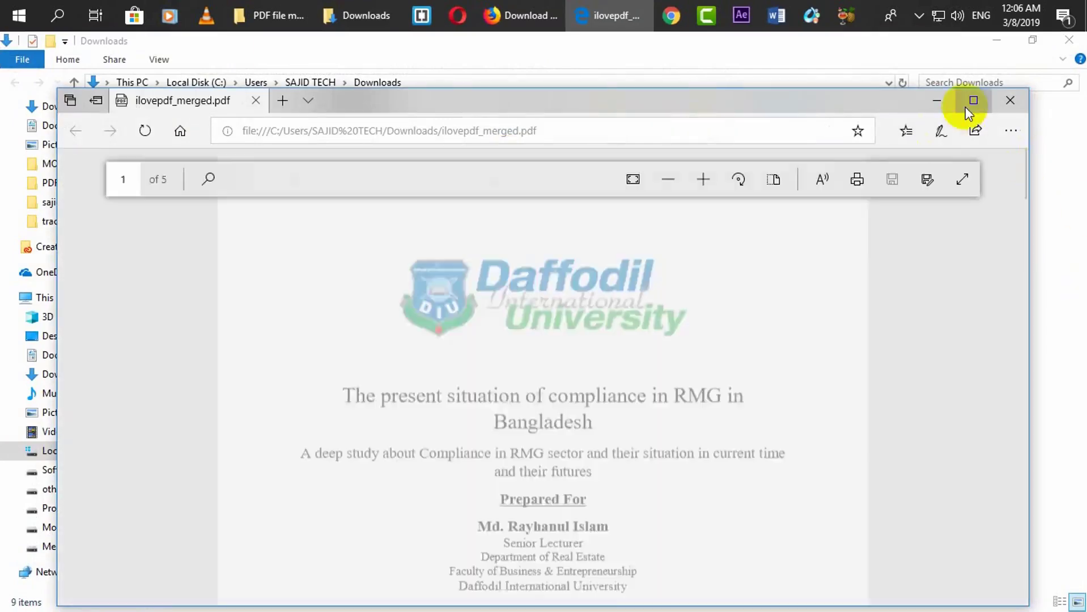
Step: Maximize the merged PDF in Edge, scroll through its pages, then close Edge
left_click(971, 101)
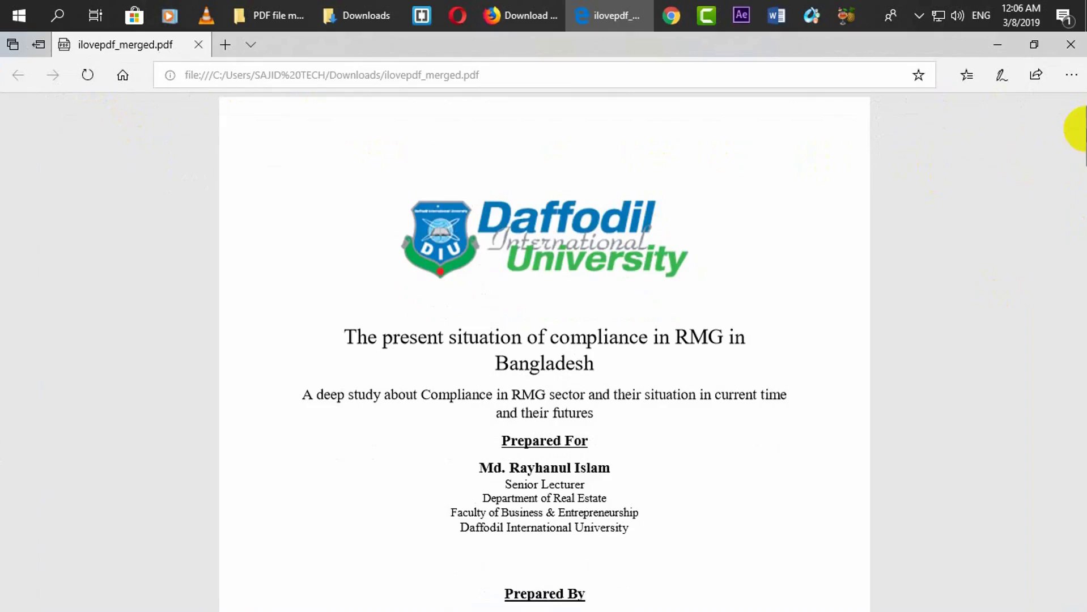
mouse_move(1077, 128)
left_mouse_down()
mouse_move(1068, 461)
mouse_move(1083, 582)
mouse_move(1070, 30)
left_mouse_up()
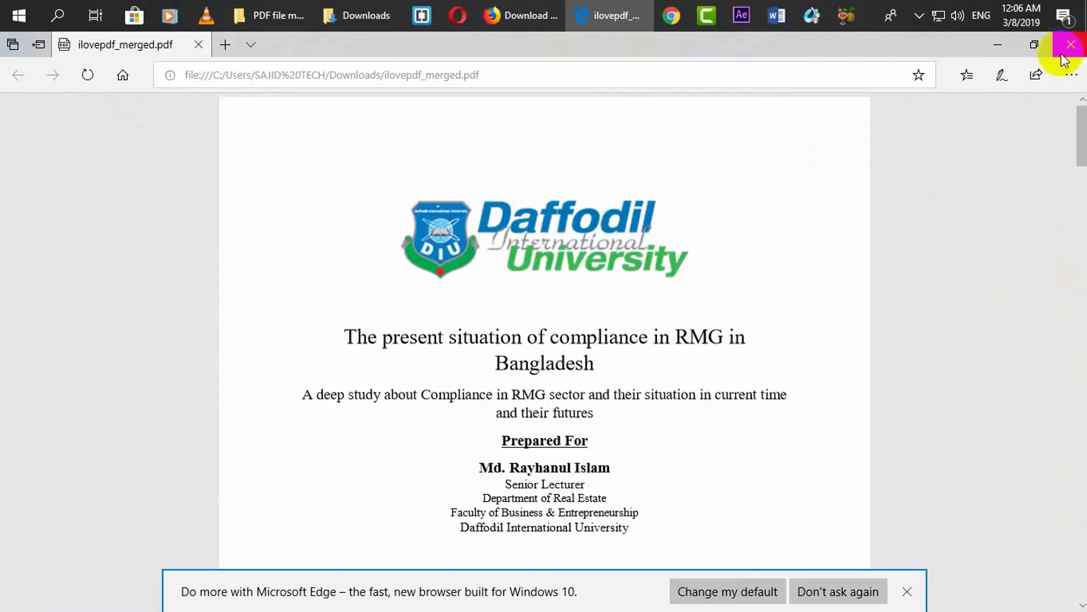
left_click(1067, 46)
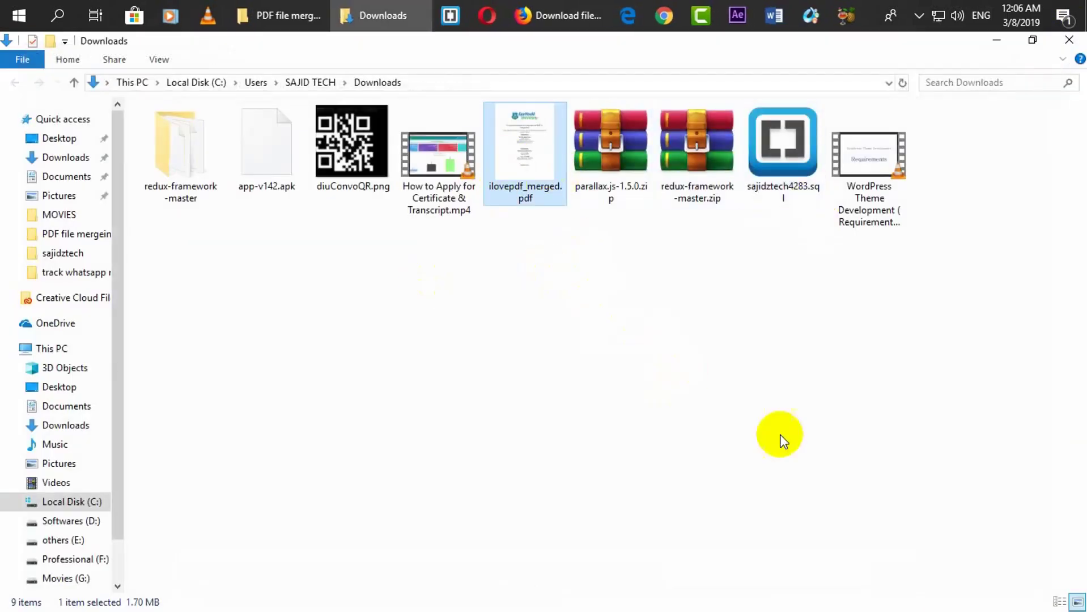